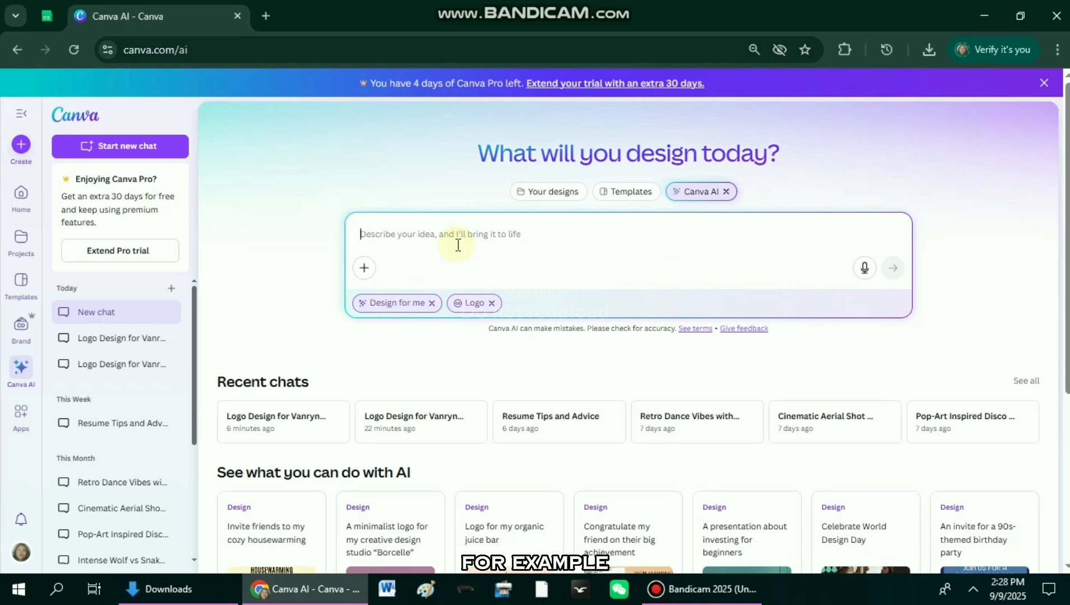
Step: Generate logo designs from the prompt "Vanryn's Smart Bank" and browse through the resulting variants
{"action": "type", "text": "Vanryn's"}
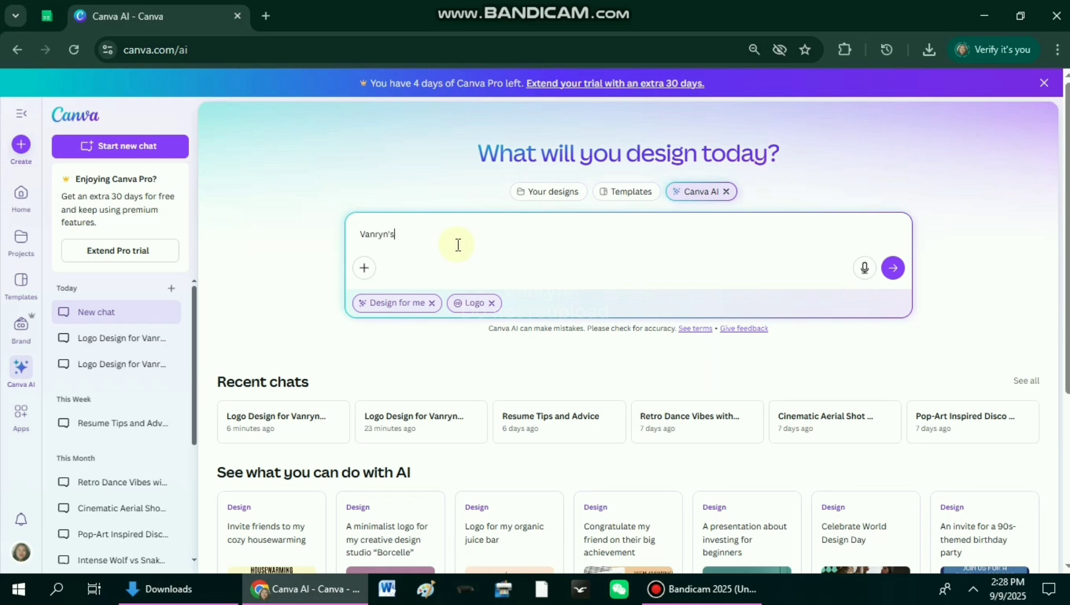
{"action": "type", "text": " Smart Bank"}
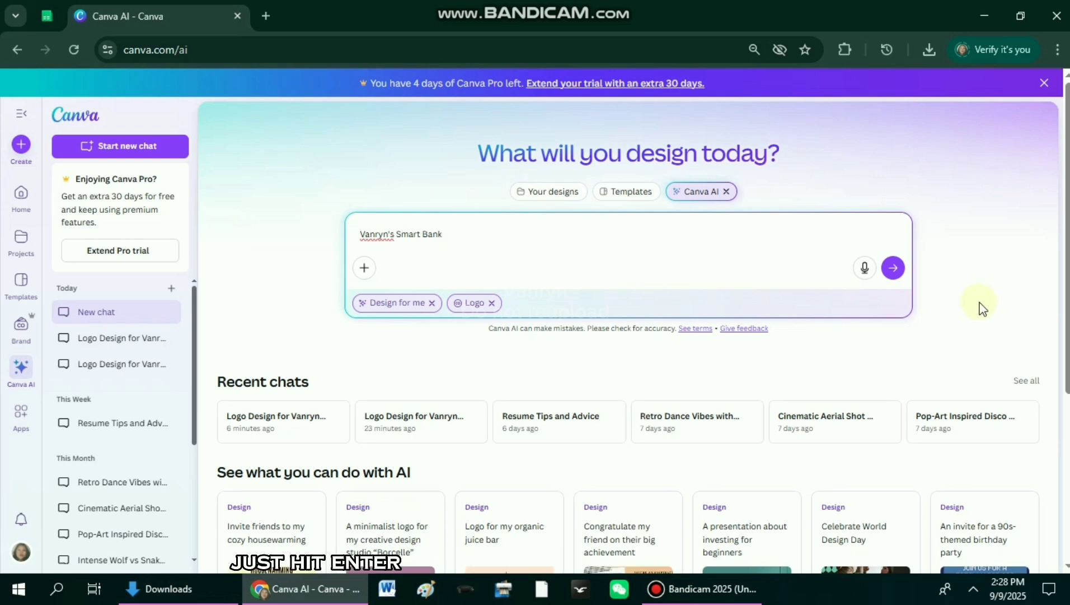
{"action": "left_click", "coordinate": [894, 268]}
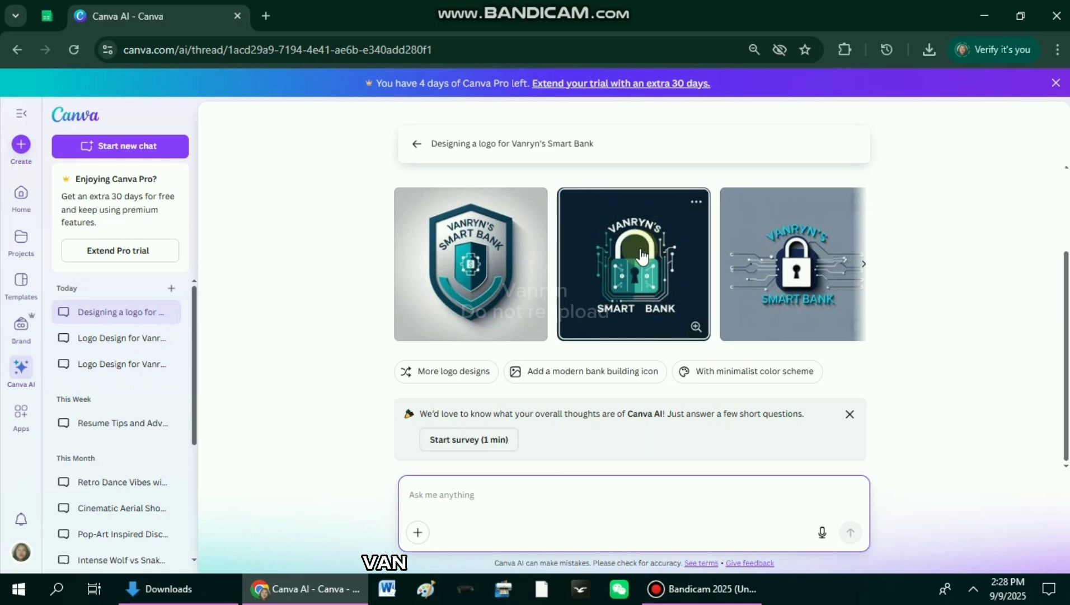
{"action": "left_click", "coordinate": [862, 273]}
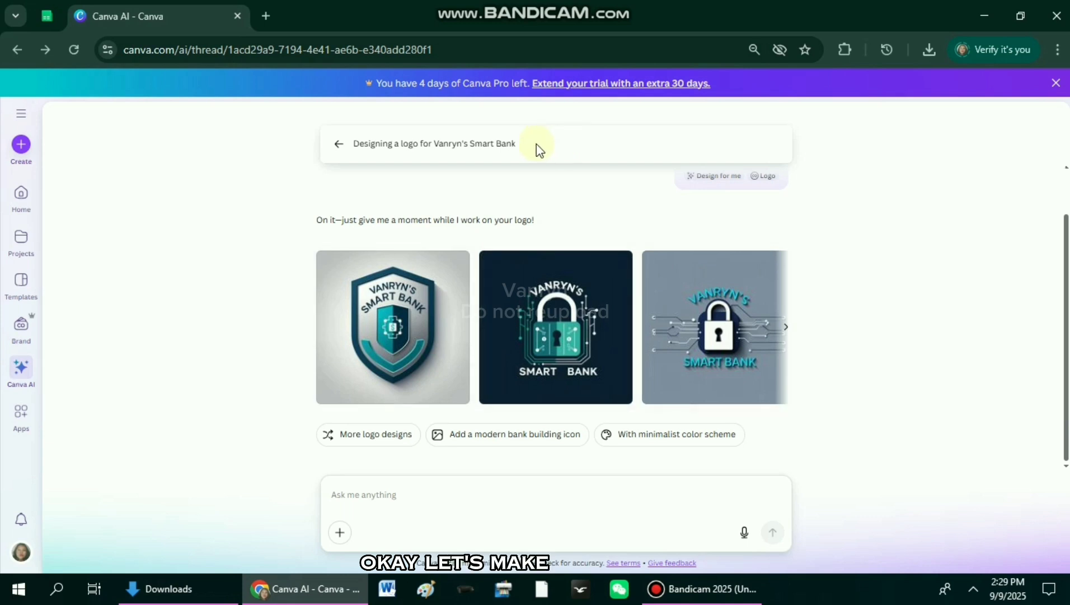
Step: Go back to a blank prompt, generate logo designs for "Vanryn's Bakery" and browse through the variants
{"action": "left_click", "coordinate": [538, 148]}
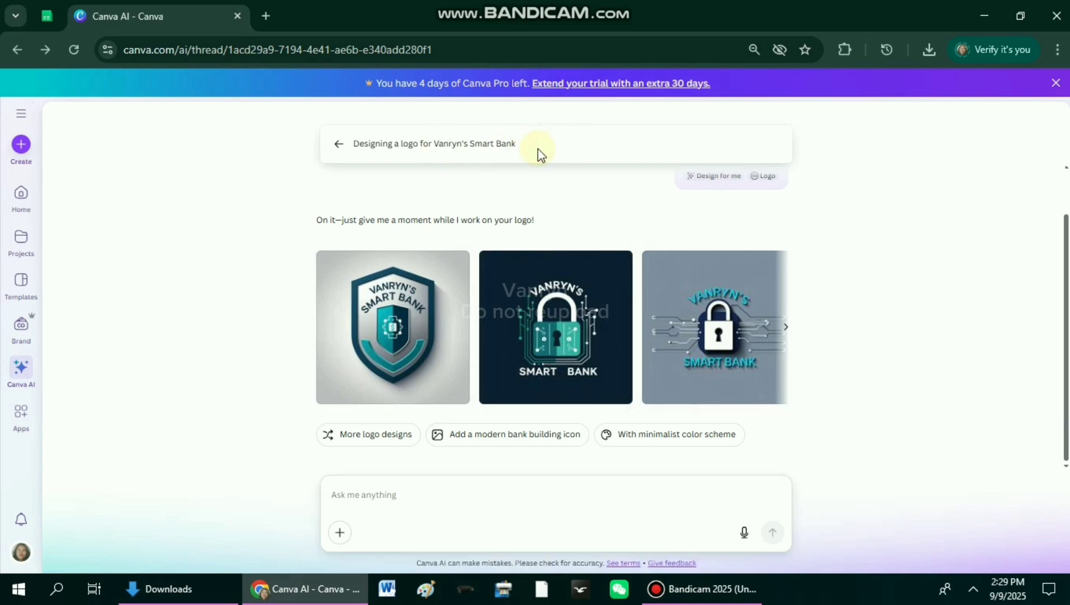
{"action": "left_click", "coordinate": [339, 145]}
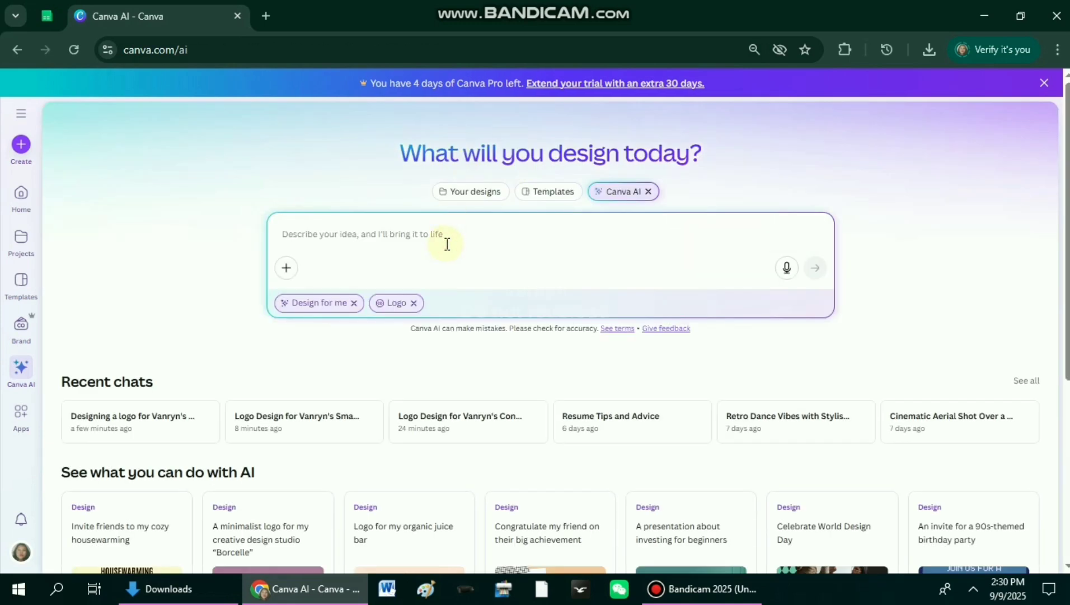
{"action": "type", "text": "Vanryn's"}
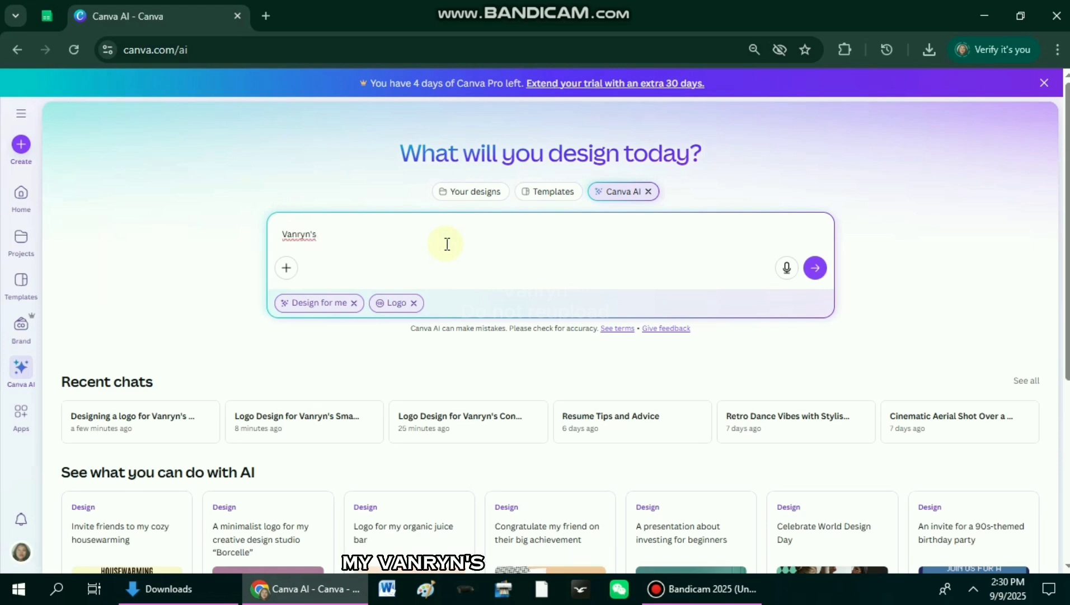
{"action": "type", "text": " b"}
{"action": "key", "text": "BackSpace"}
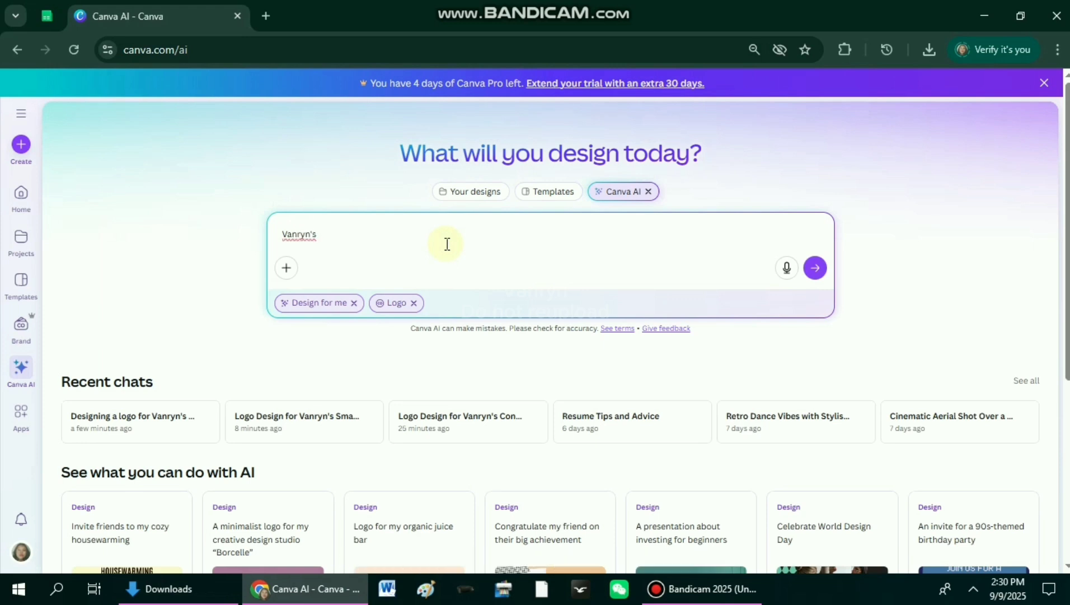
{"action": "type", "text": "Bac"}
{"action": "key", "text": "BackSpace"}
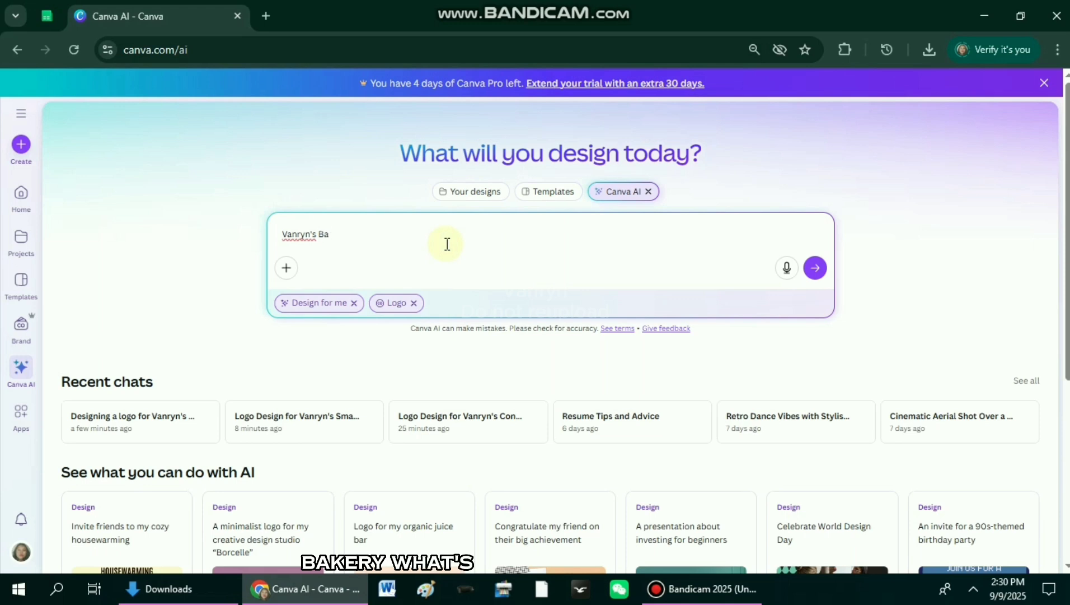
{"action": "type", "text": "kae"}
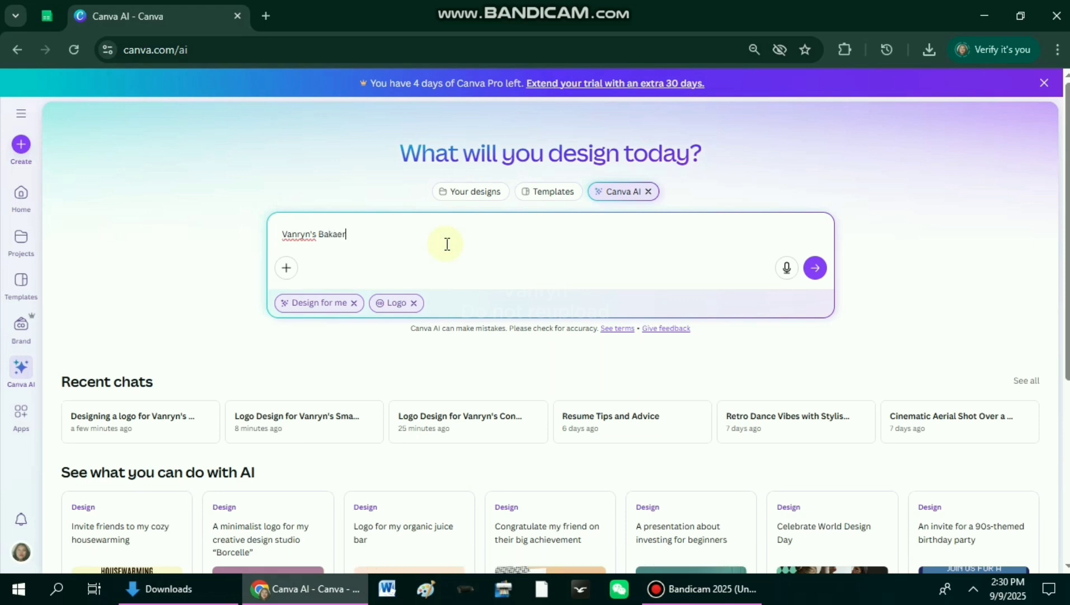
{"action": "key", "text": "BackSpace"}
{"action": "type", "text": "ry"}
{"action": "key", "text": "Return"}
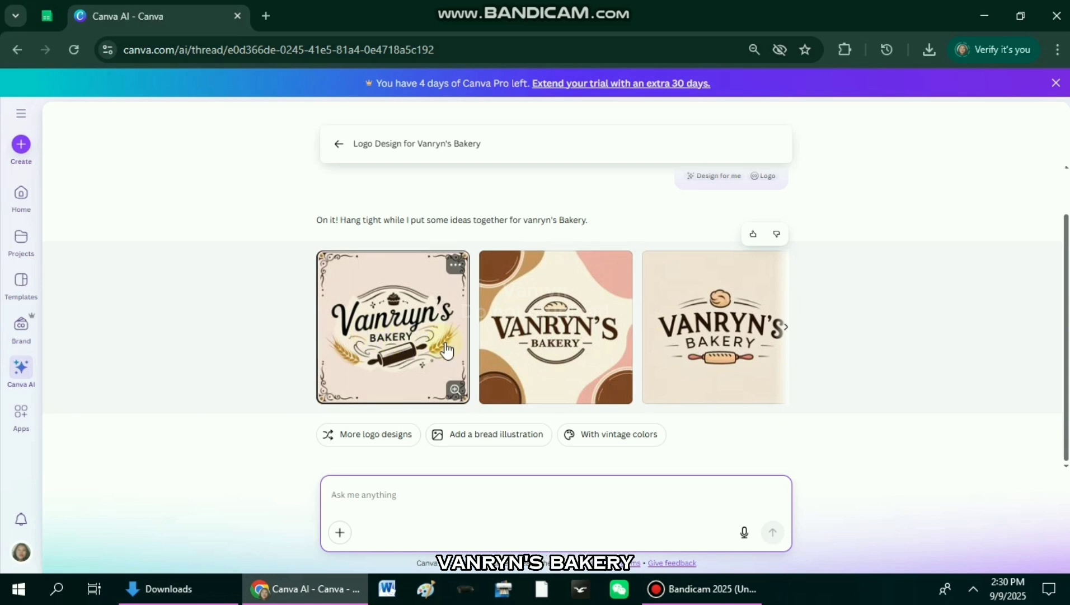
{"action": "left_click", "coordinate": [784, 329]}
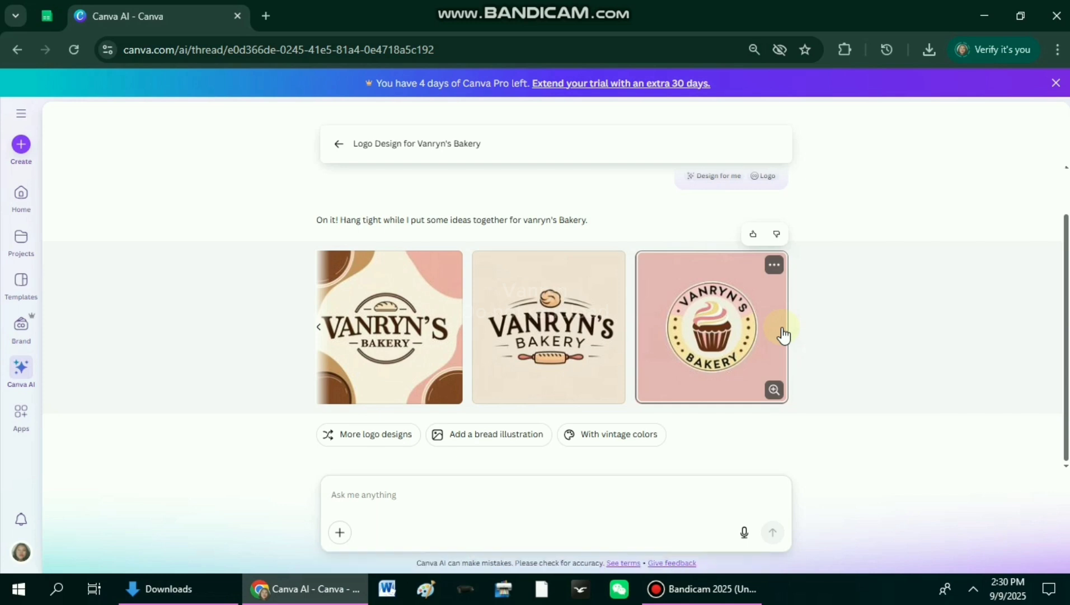
{"action": "left_click", "coordinate": [320, 329]}
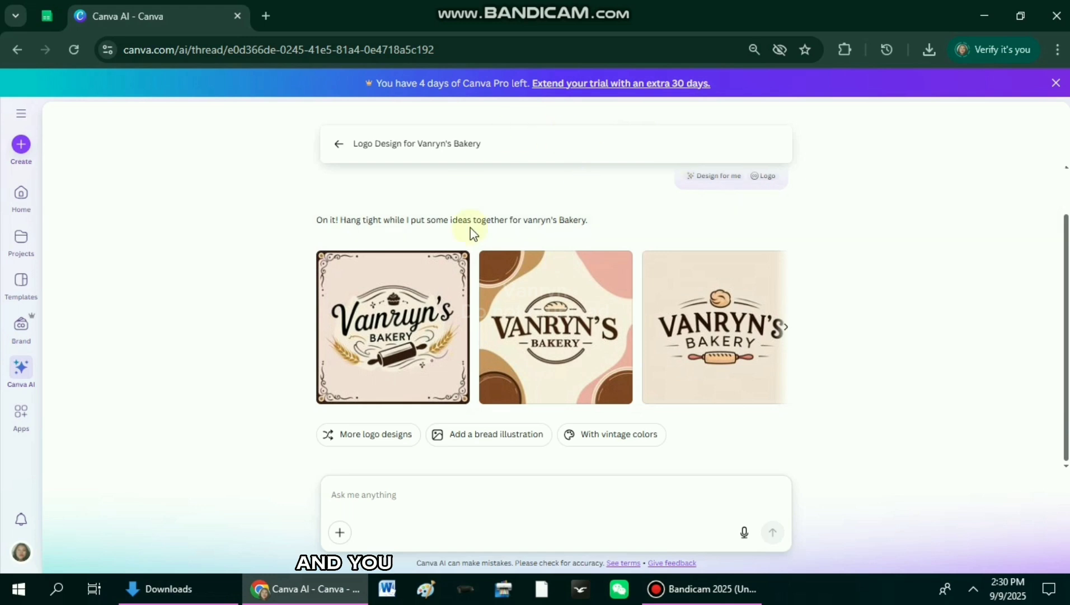
Step: From a blank prompt, generate logos with "Vanryn's Bakery, Make it aesthetic and use the color light blue steel"
{"action": "left_click", "coordinate": [337, 146]}
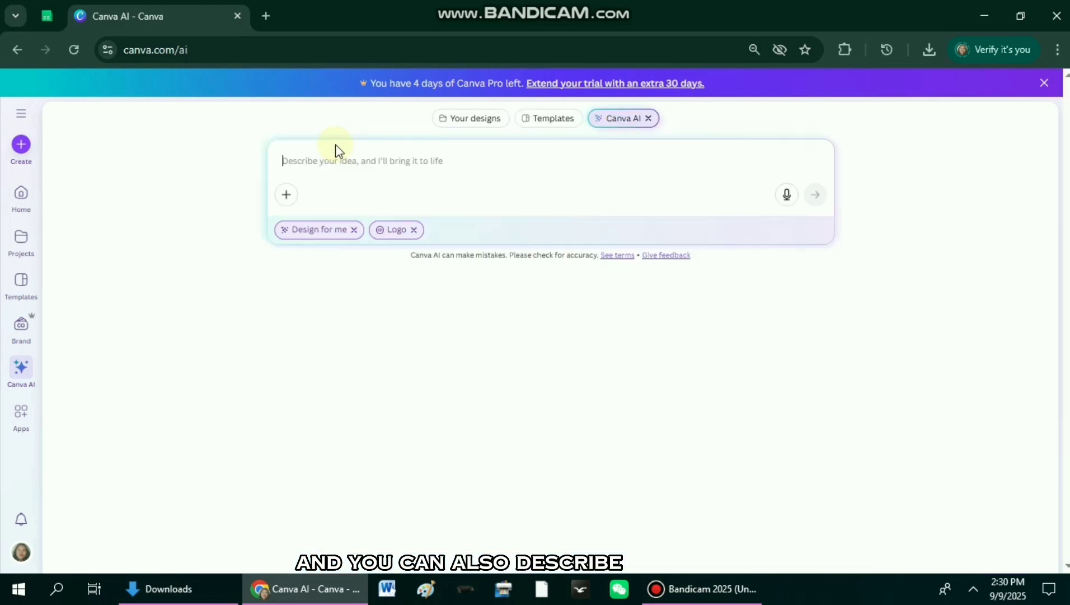
{"action": "type", "text": "Vanryn"}
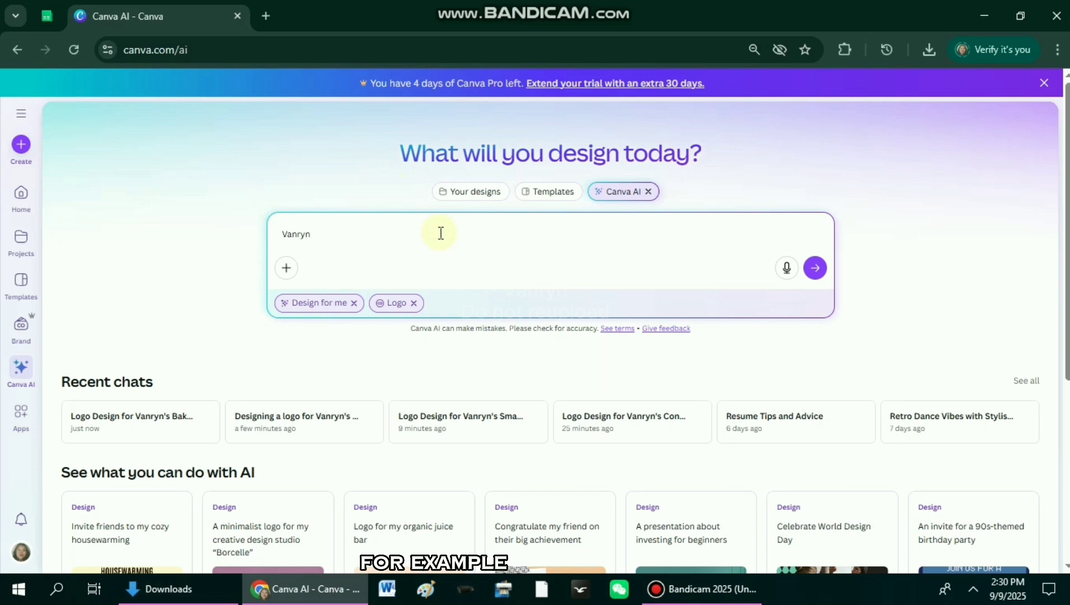
{"action": "type", "text": "'s Bak"}
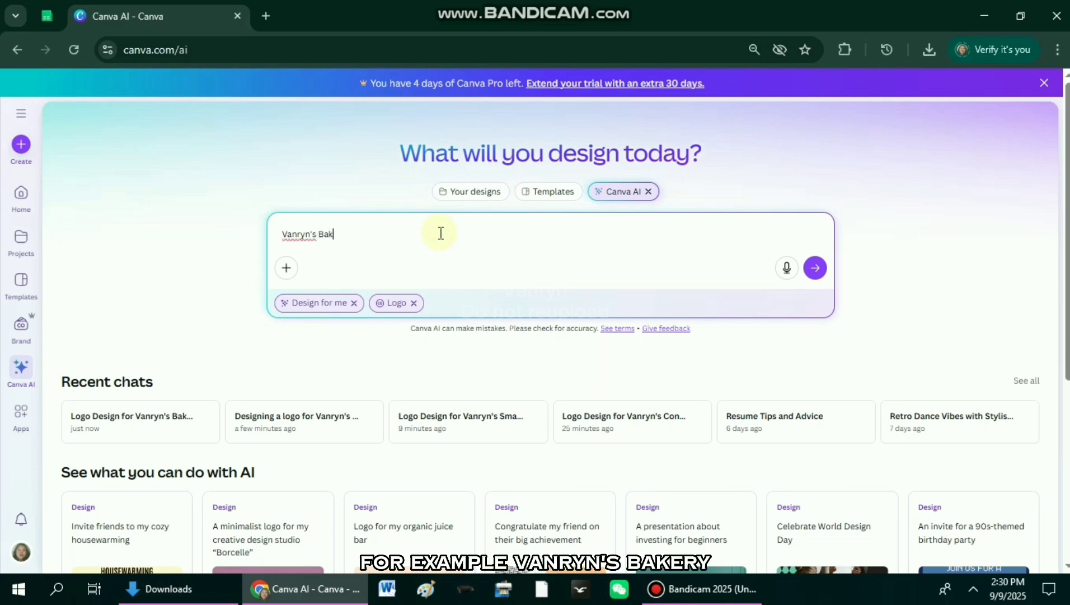
{"action": "type", "text": "e"}
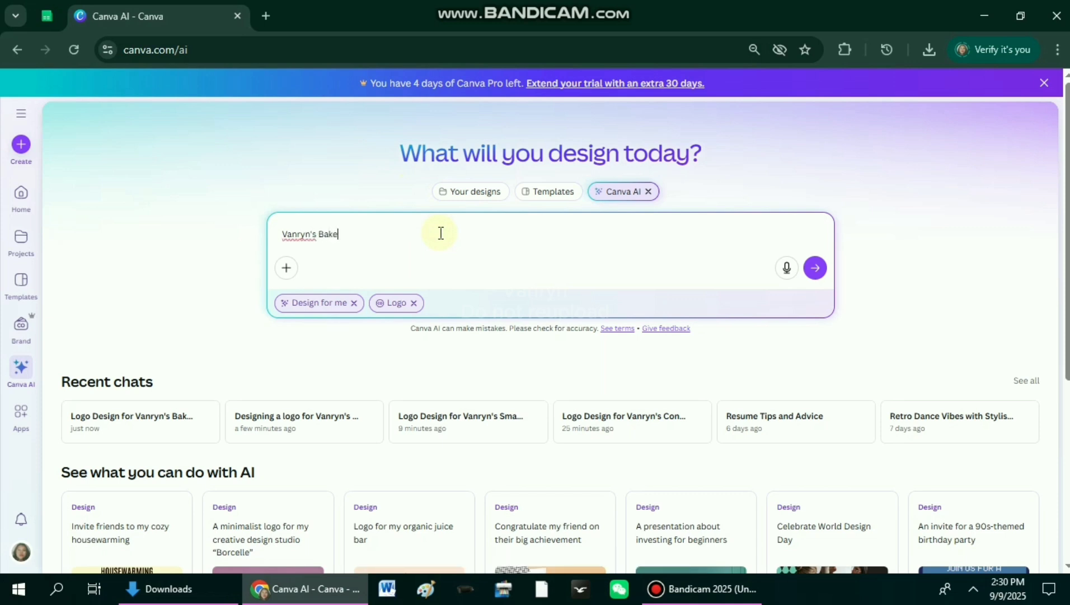
{"action": "type", "text": "ry, Make i"}
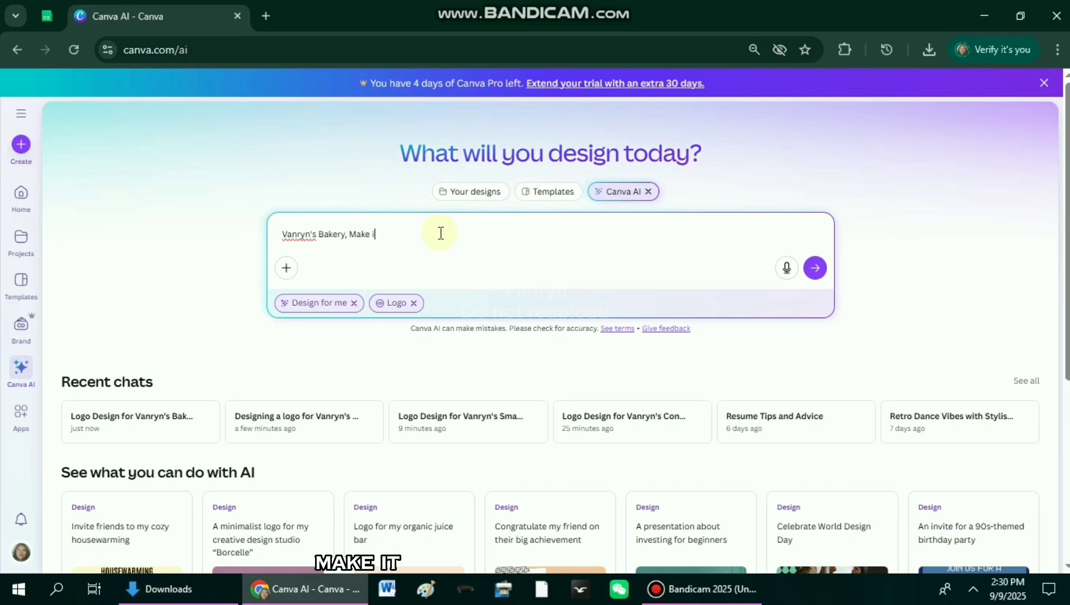
{"action": "type", "text": "t aesthetic"}
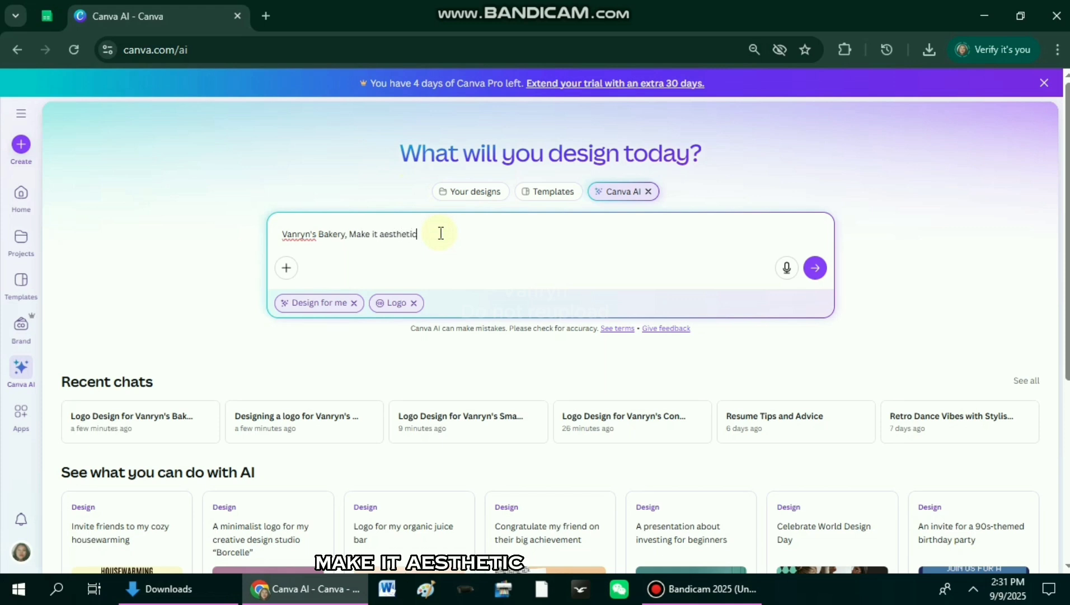
{"action": "type", "text": " and use the color"}
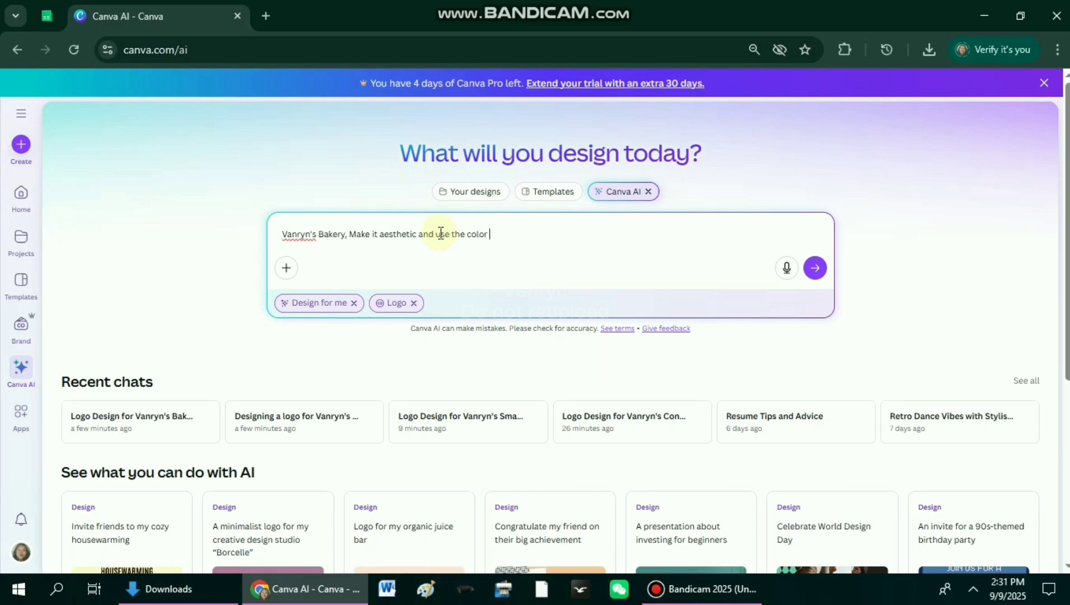
{"action": "type", "text": " light blue steel"}
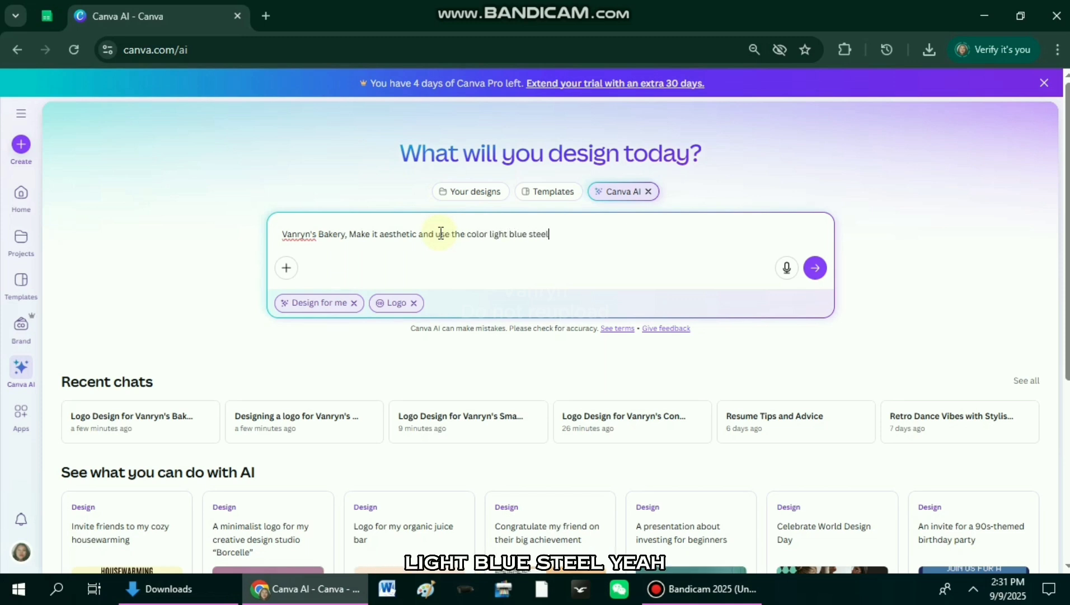
{"action": "key", "text": "Return"}
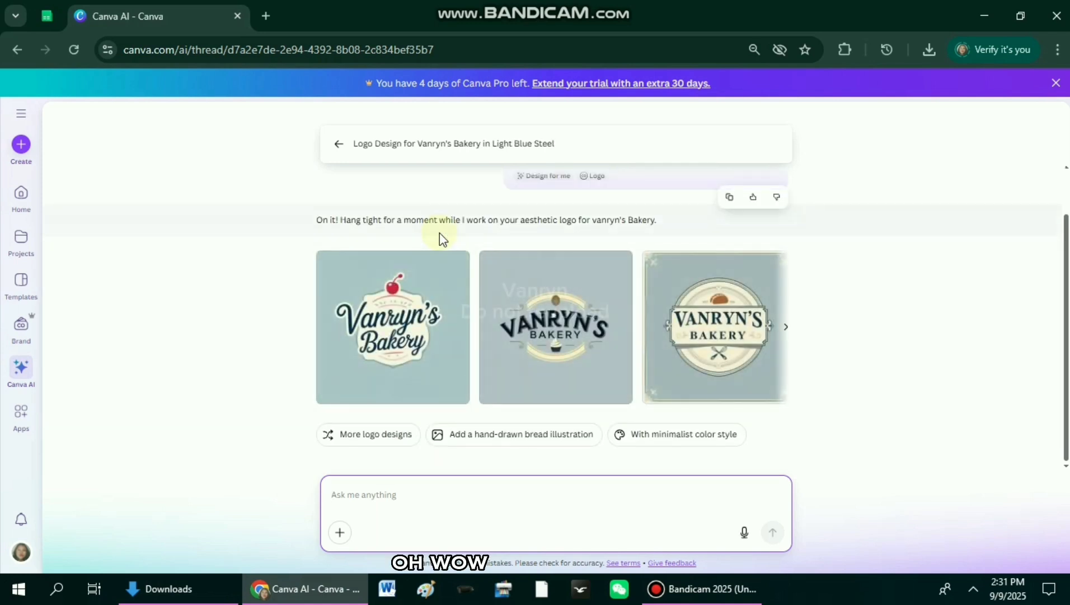
Step: Browse the light blue steel logo variants and open the one with the cherry in the Canva Editor
{"action": "left_click", "coordinate": [785, 334]}
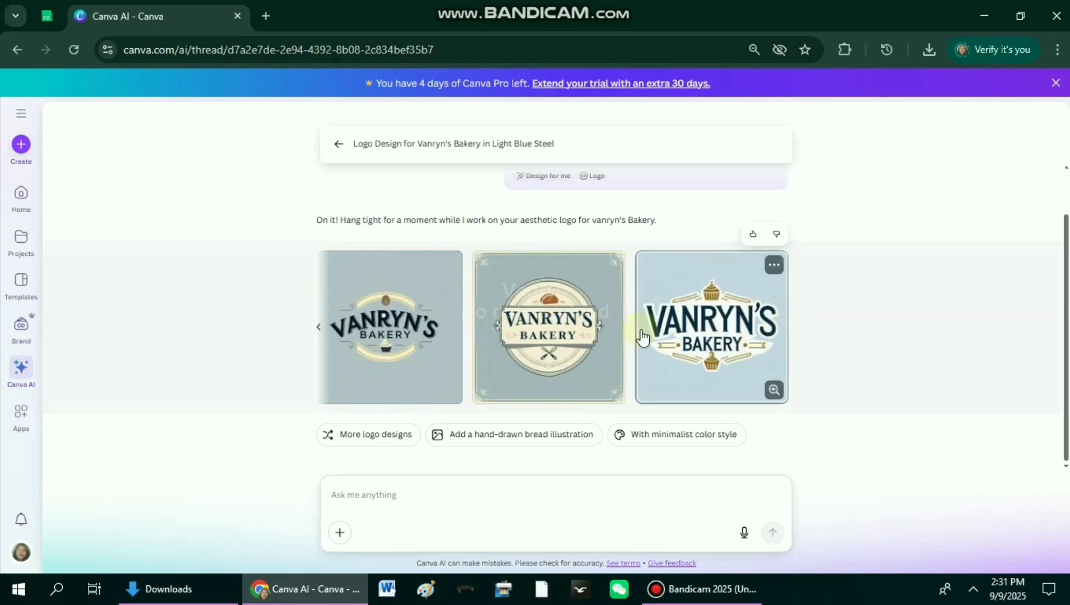
{"action": "left_click", "coordinate": [321, 330]}
{"action": "scroll", "coordinate": [784, 381], "scroll_direction": "up", "scroll_amount": 1}
{"action": "left_click", "coordinate": [788, 383]}
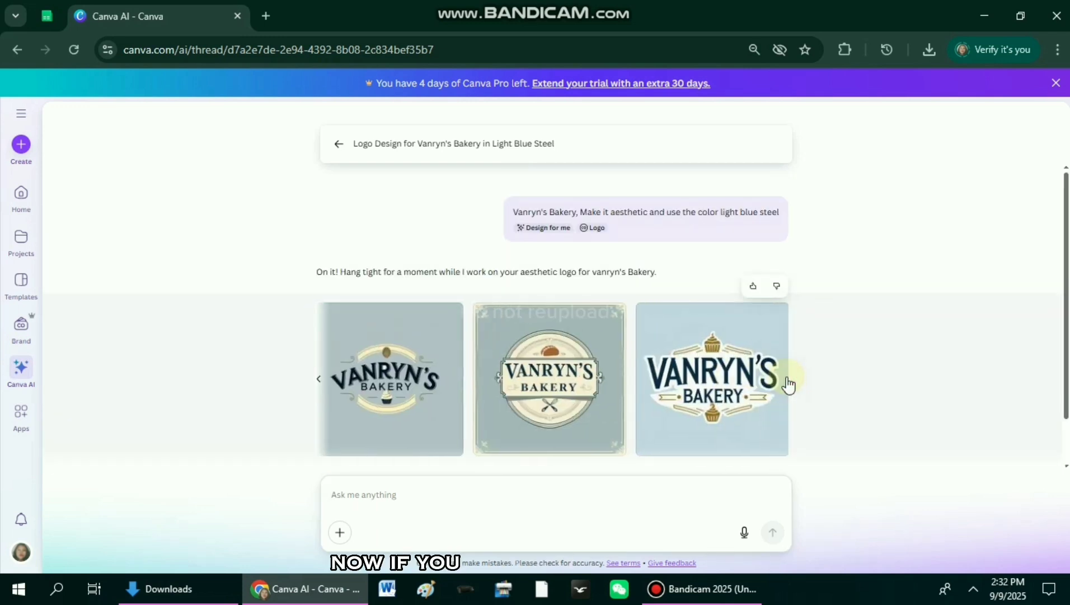
{"action": "left_click", "coordinate": [322, 385]}
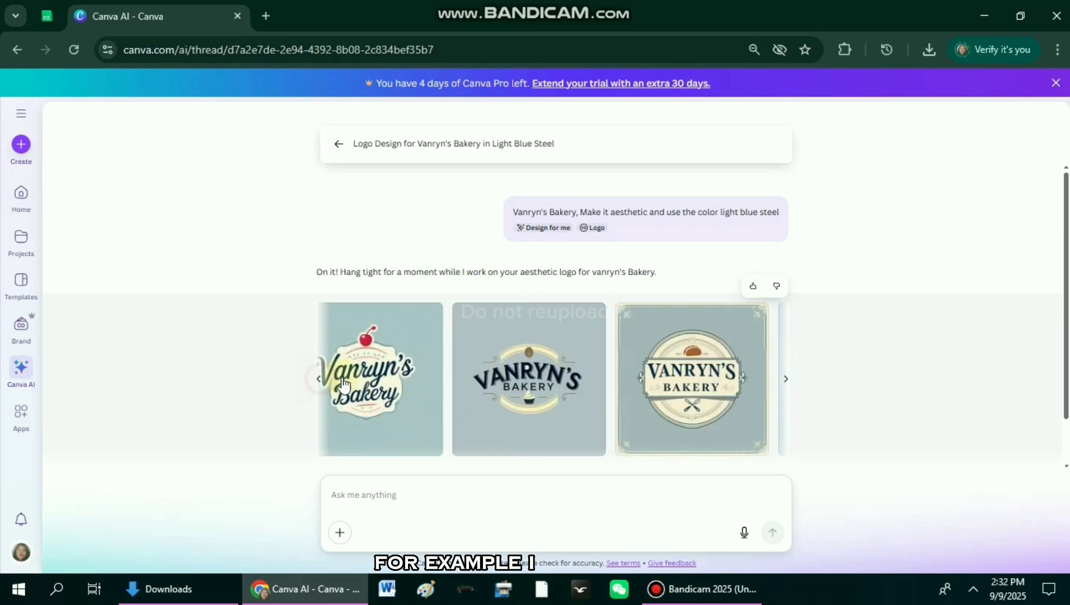
{"action": "left_click", "coordinate": [413, 380]}
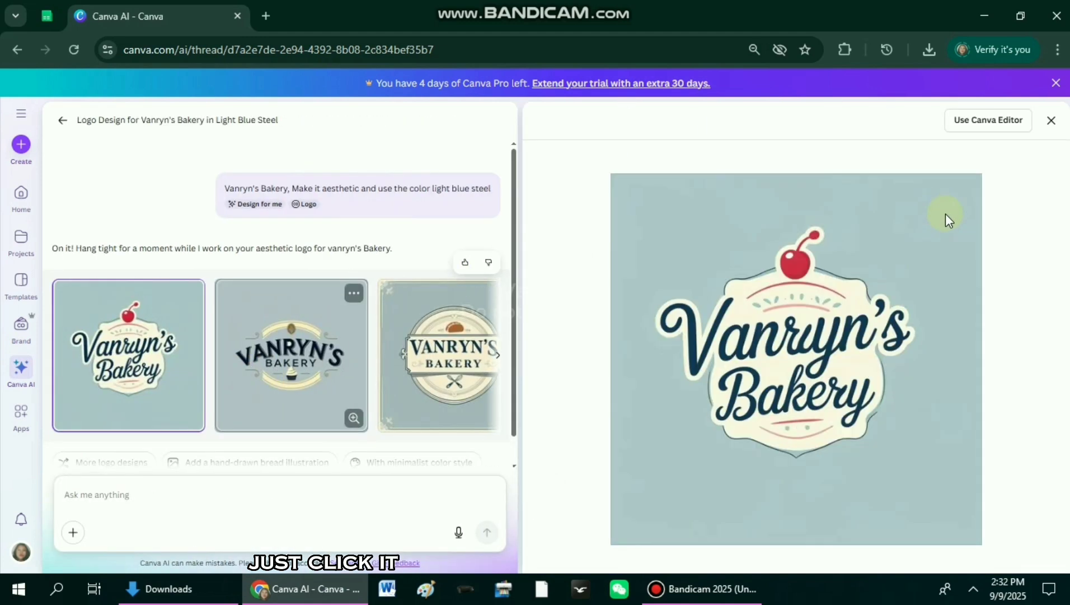
{"action": "left_click", "coordinate": [975, 124]}
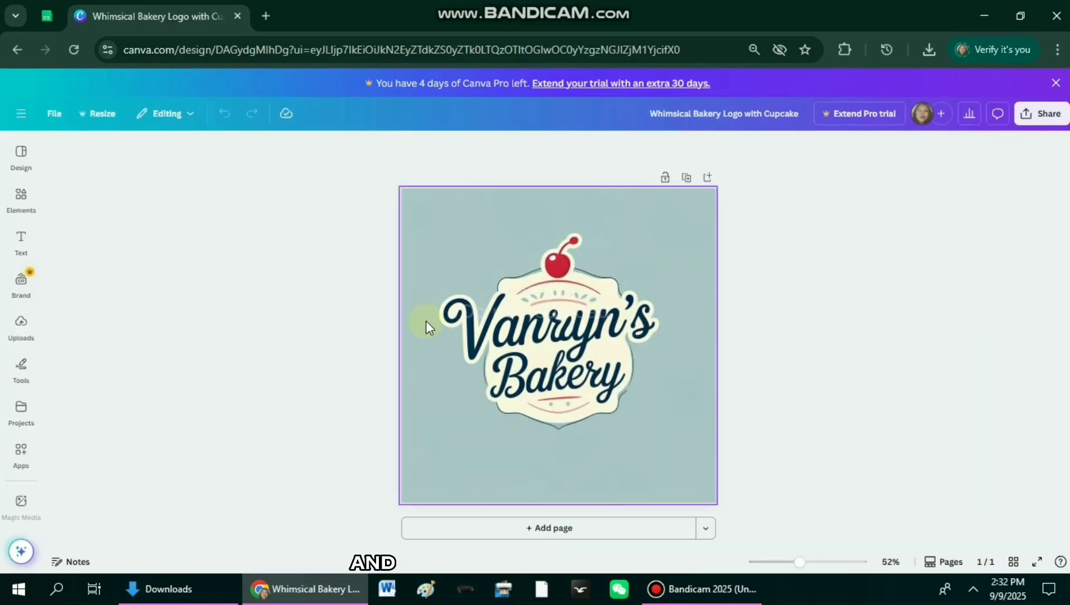
Step: Download the cherry bakery logo as a JPG file
{"action": "left_click", "coordinate": [1043, 121]}
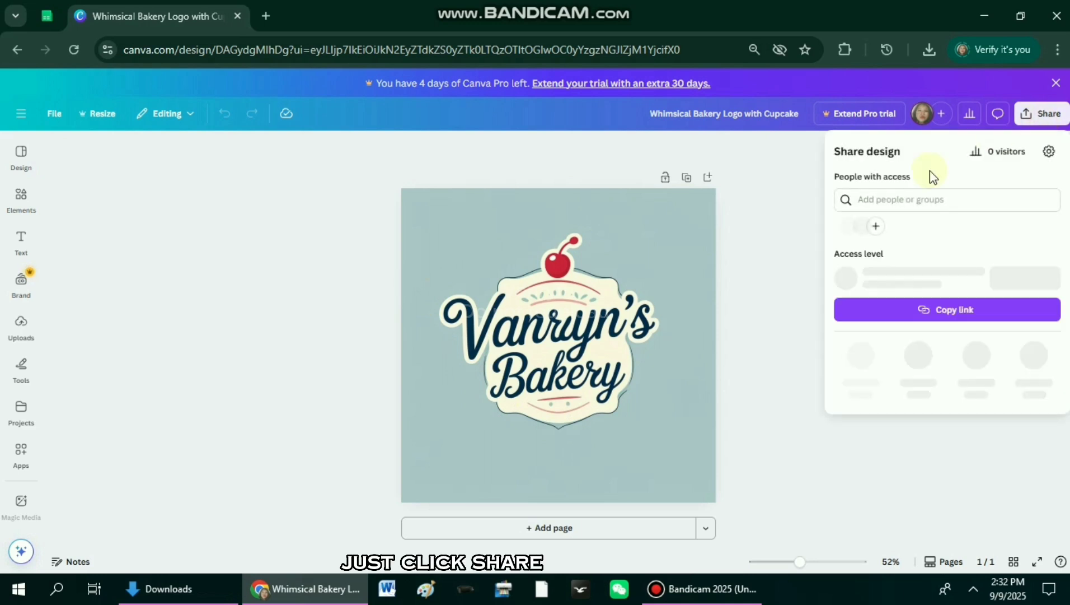
{"action": "left_click", "coordinate": [863, 364]}
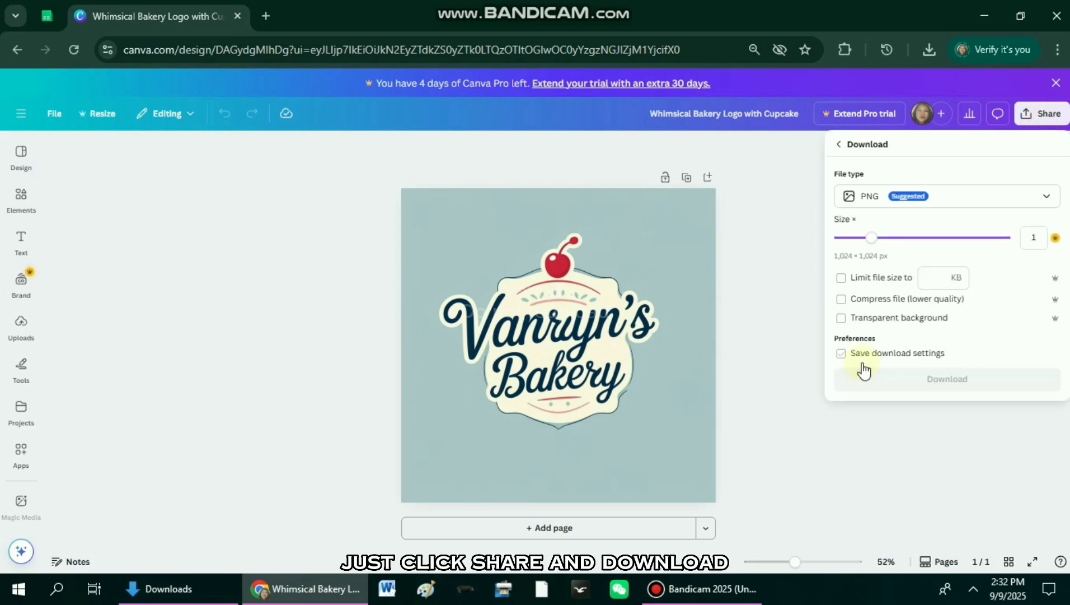
{"action": "left_click", "coordinate": [931, 202]}
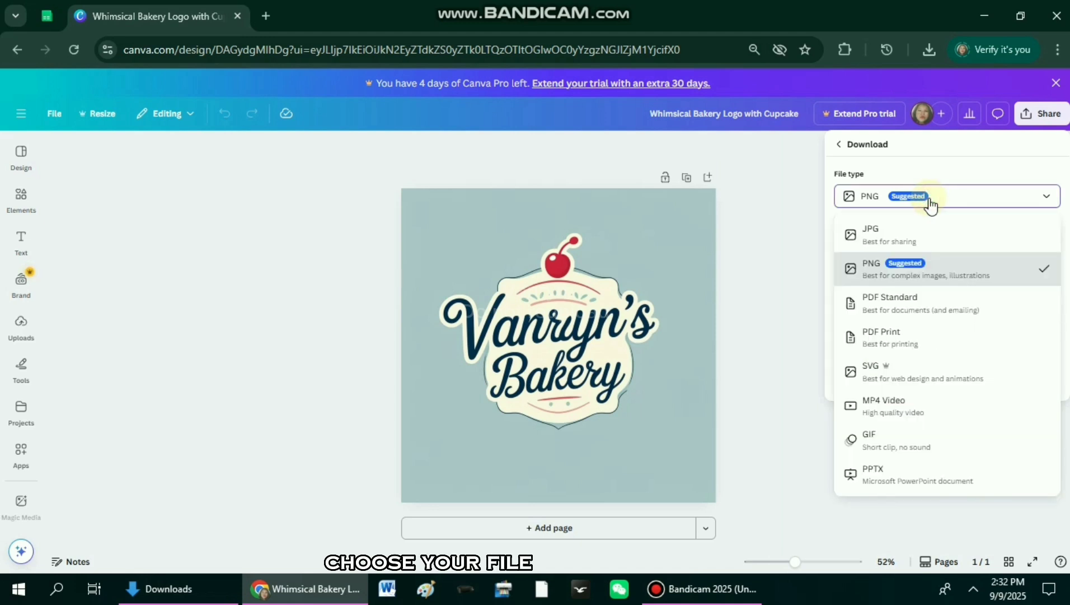
{"action": "left_click", "coordinate": [914, 228]}
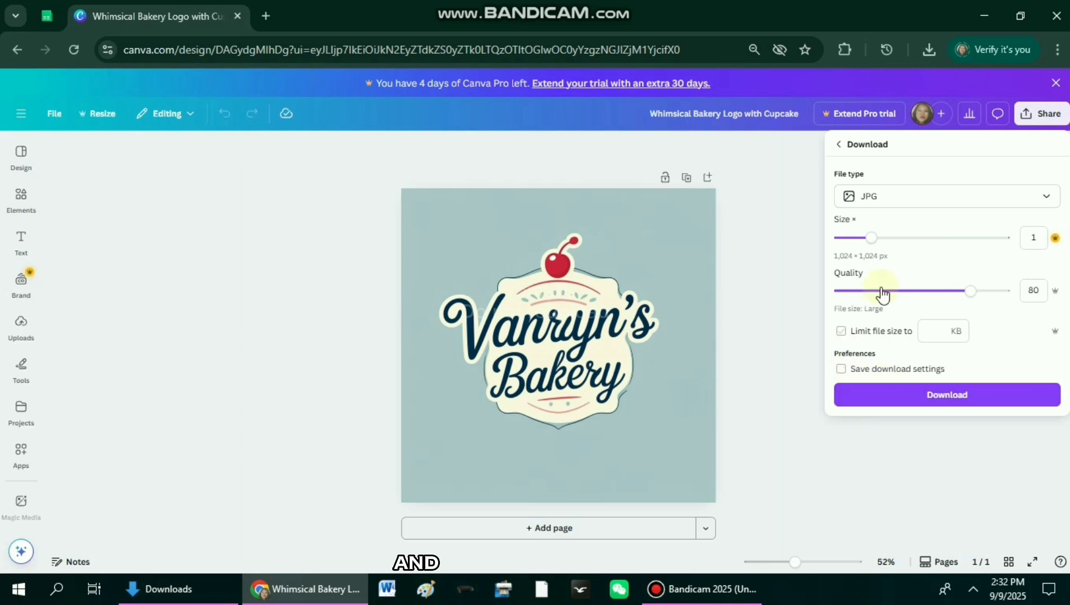
{"action": "left_click", "coordinate": [931, 407]}
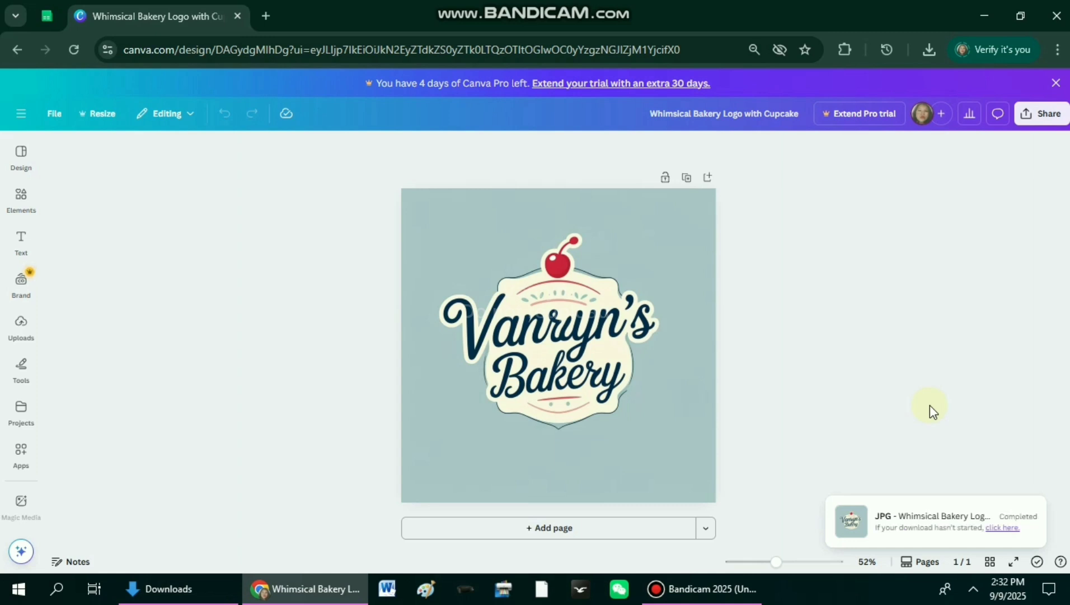
Step: Open the downloaded "Whimsical Bakery Logo with Cupcake.jpg" in Paint and view the whole logo at 50% zoom
{"action": "left_click", "coordinate": [929, 49]}
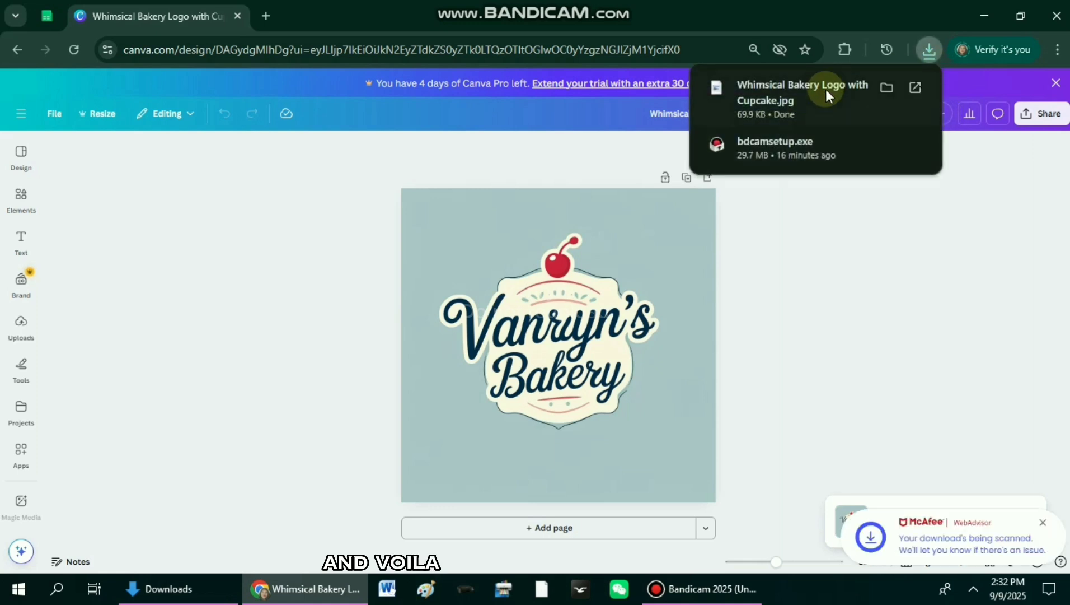
{"action": "left_click", "coordinate": [827, 92]}
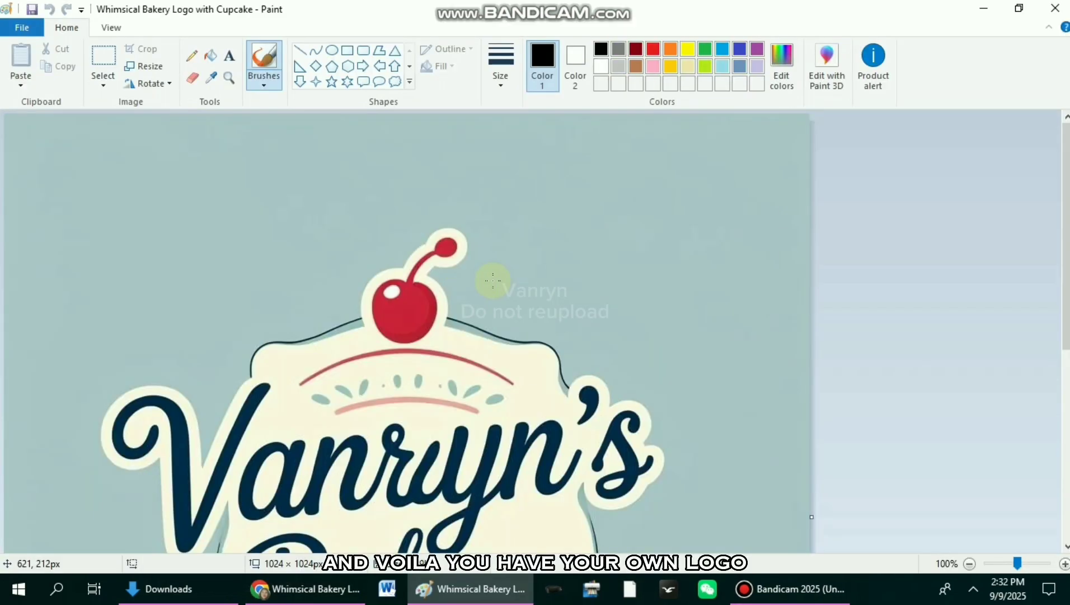
{"action": "scroll", "coordinate": [496, 287], "scroll_direction": "down", "scroll_amount": 2}
{"action": "scroll", "coordinate": [498, 275], "scroll_direction": "up", "scroll_amount": 2}
{"action": "scroll", "coordinate": [498, 274], "scroll_direction": "down", "scroll_amount": 2}
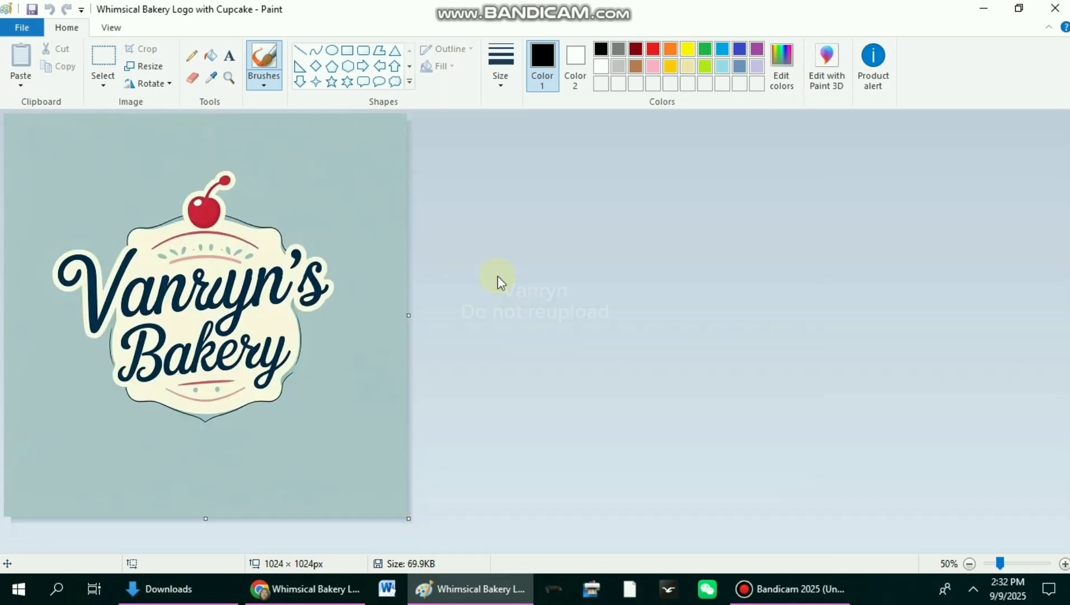